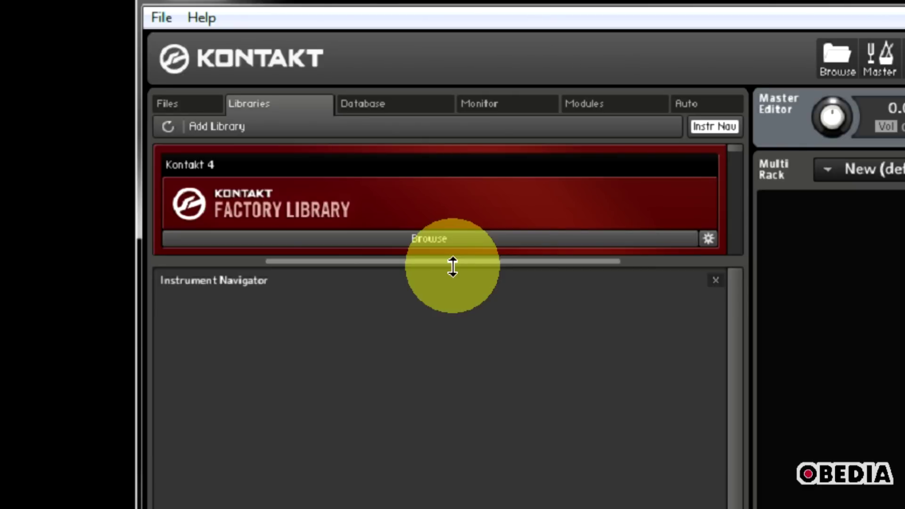
# Make the Libraries list taller and scroll it down to Abbey Road 60s Drums.
pyautogui.moveTo(452, 266); pyautogui.dragTo(460, 417)
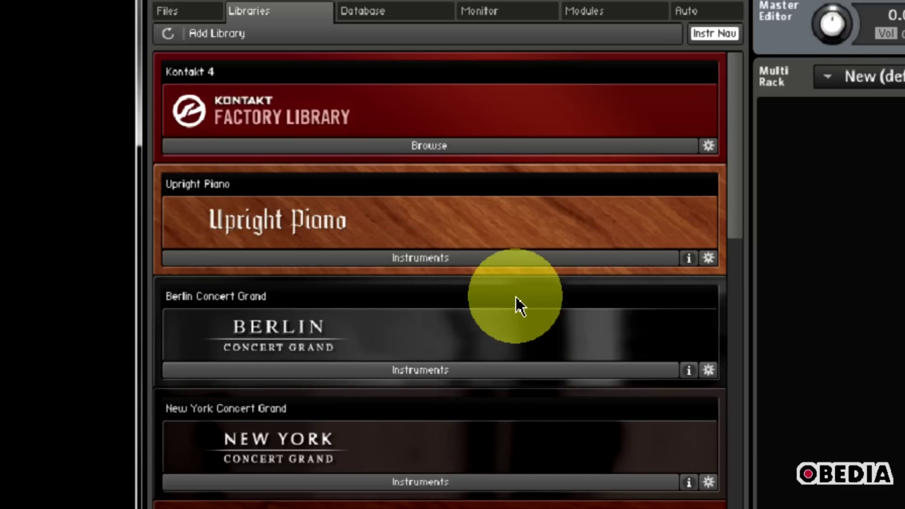
pyautogui.scroll(-1, 482, 279)
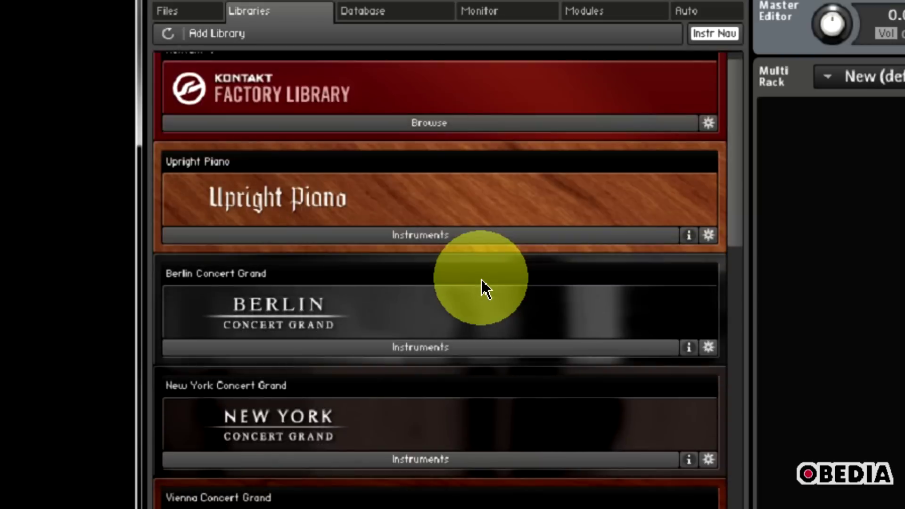
pyautogui.scroll(-5, 480, 279)
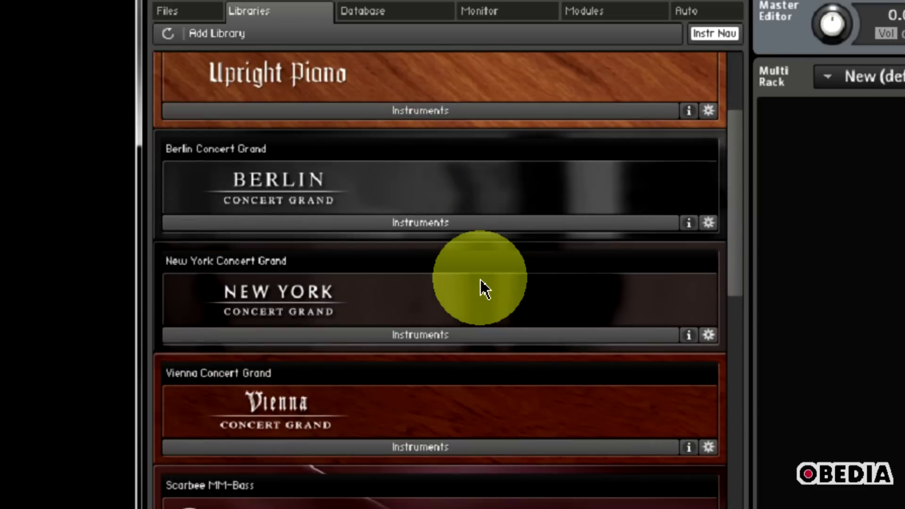
pyautogui.scroll(-6, 481, 280)
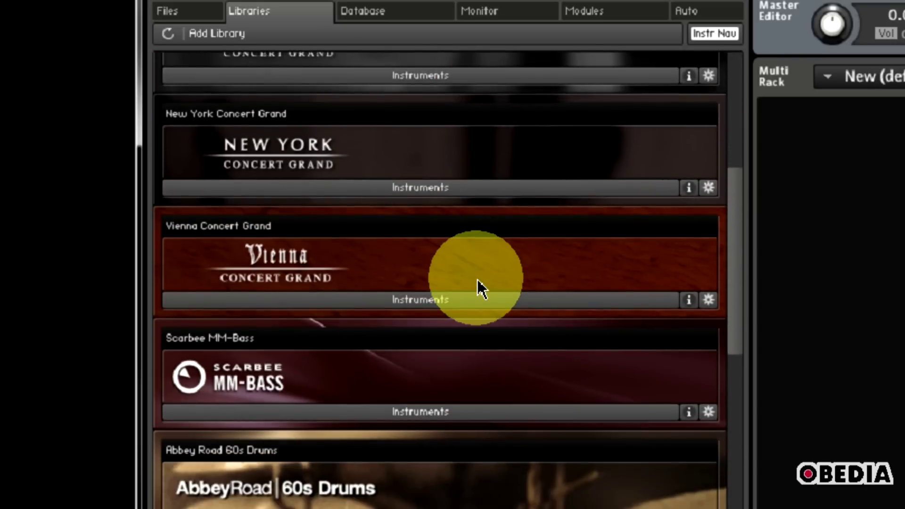
pyautogui.scroll(-5, 478, 281)
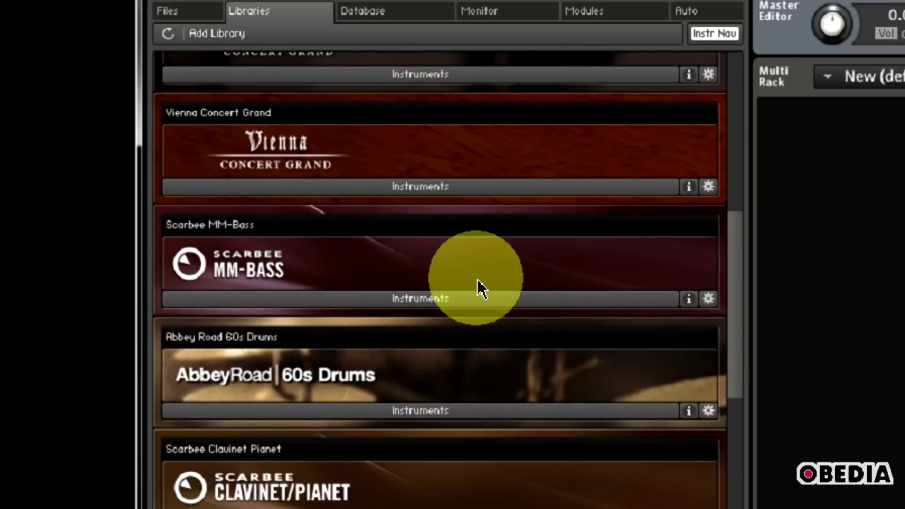
pyautogui.scroll(-1, 477, 279)
pyautogui.scroll(-1, 475, 279)
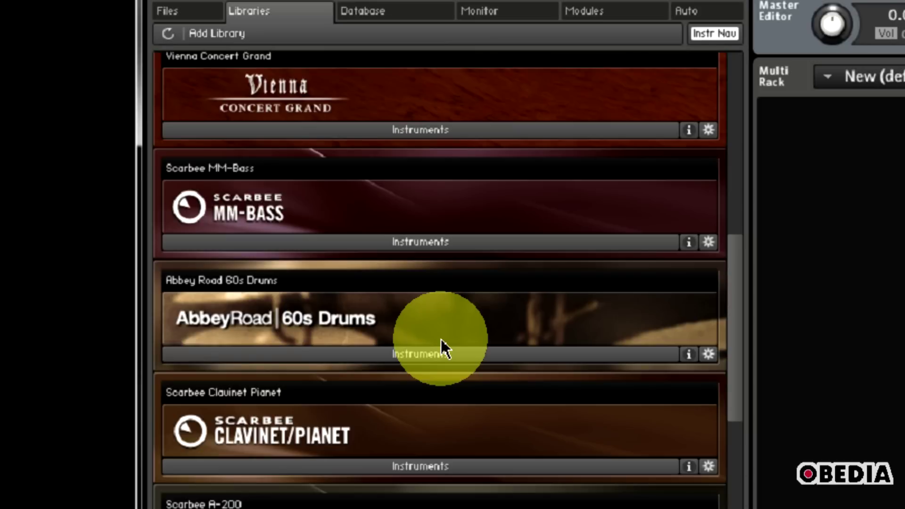
# Load 'Abbey Road - Early 60s Kit Essential.nki' from the Abbey Road 60s Drums Instruments folder.
pyautogui.click(408, 355)
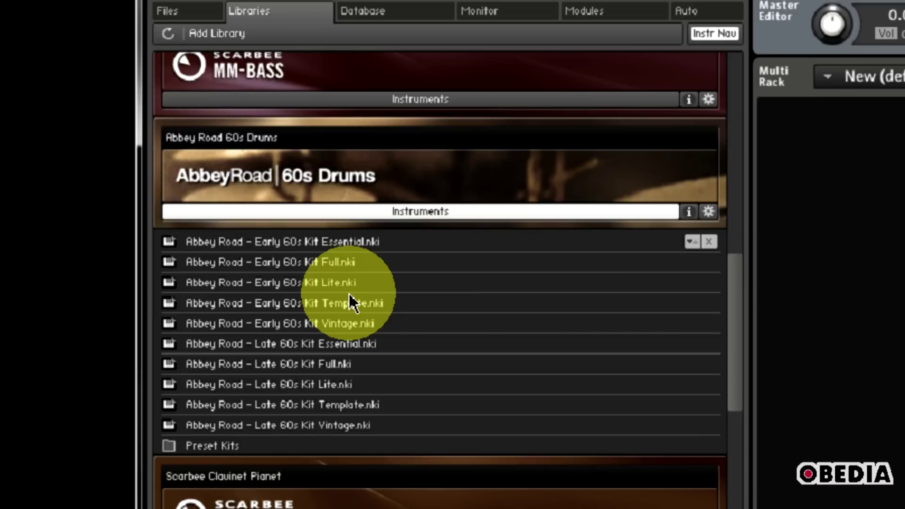
pyautogui.doubleClick(343, 243)
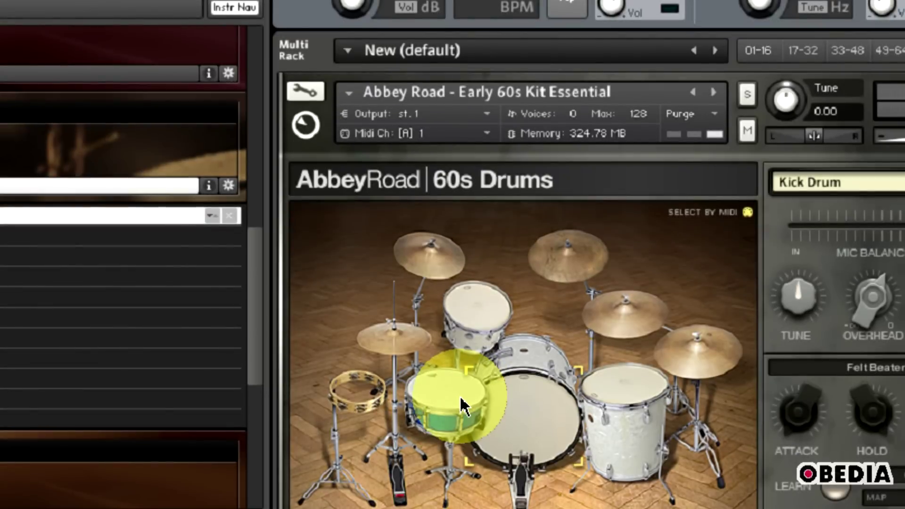
# Audition the snare, rack tom, kick, ride and low crash in the kit picture.
pyautogui.click(462, 392)
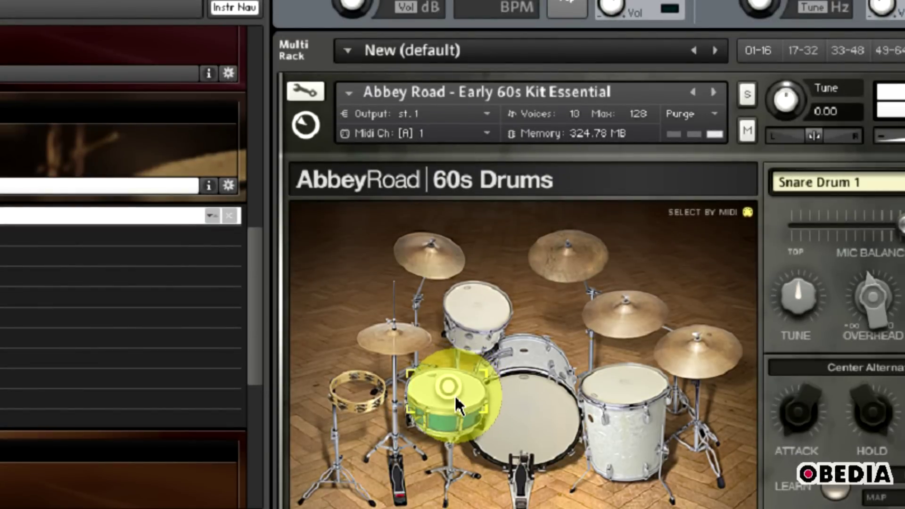
pyautogui.click(471, 301)
pyautogui.click(523, 424)
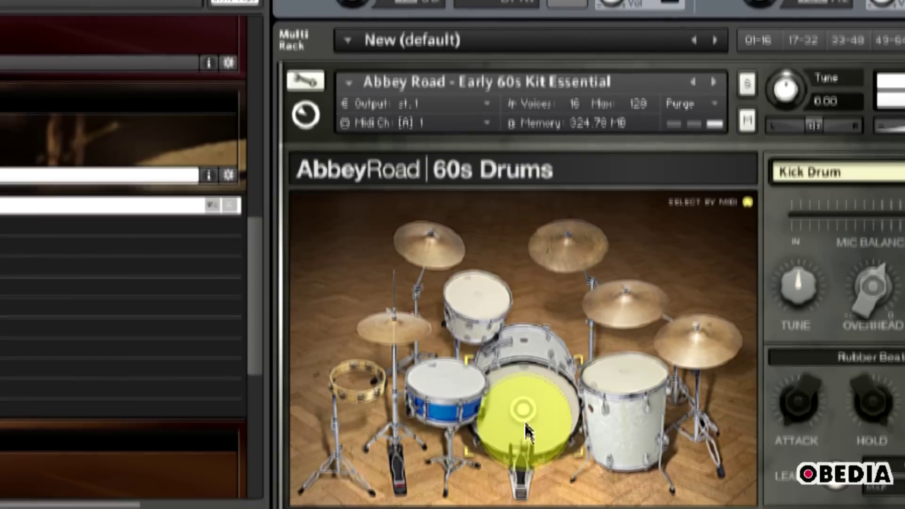
pyautogui.click(640, 320)
pyautogui.click(574, 252)
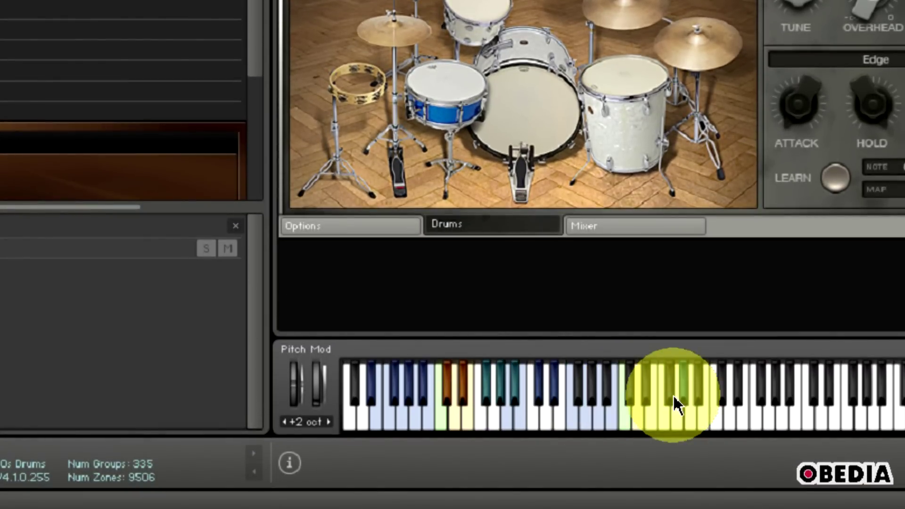
# Drag across the coloured keyboard keys to play runs of the kit's drum sounds.
pyautogui.moveTo(524, 385)
pyautogui.mouseDown()
pyautogui.moveTo(377, 398)
pyautogui.moveTo(410, 386)
pyautogui.moveTo(446, 393)
pyautogui.moveTo(491, 382)
pyautogui.moveTo(547, 411)
pyautogui.moveTo(556, 397)
pyautogui.moveTo(521, 390)
pyautogui.mouseUp()
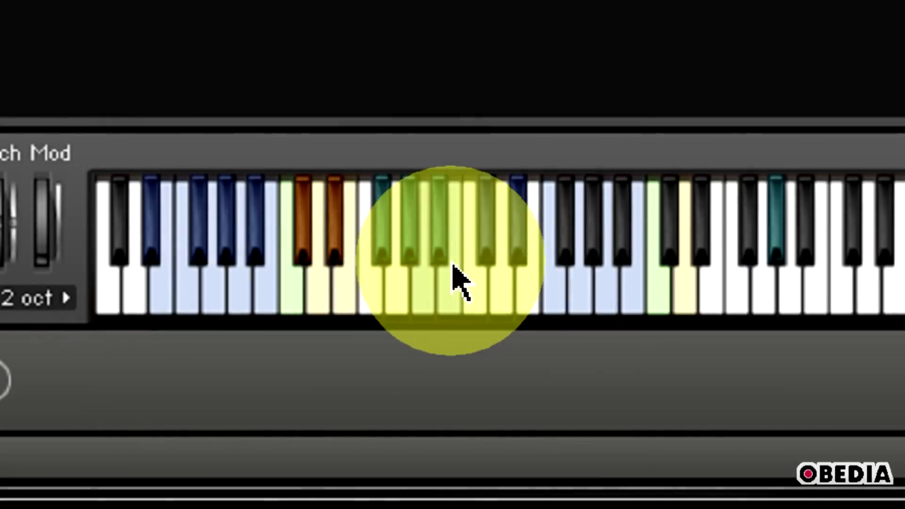
pyautogui.moveTo(460, 283)
pyautogui.mouseDown()
pyautogui.moveTo(170, 269)
pyautogui.moveTo(219, 278)
pyautogui.moveTo(428, 259)
pyautogui.moveTo(783, 267)
pyautogui.moveTo(769, 283)
pyautogui.moveTo(714, 288)
pyautogui.moveTo(335, 285)
pyautogui.mouseUp()
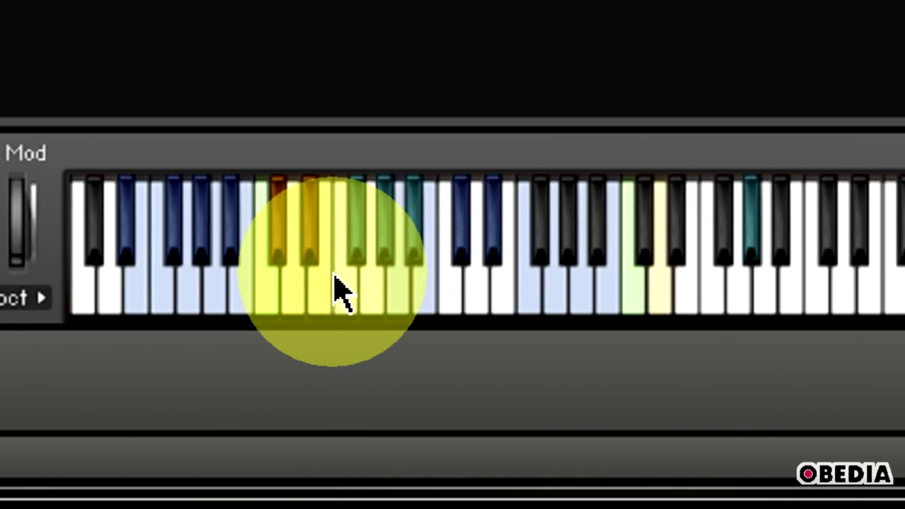
pyautogui.moveTo(335, 280)
pyautogui.mouseDown()
pyautogui.moveTo(333, 292)
pyautogui.moveTo(232, 283)
pyautogui.moveTo(166, 258)
pyautogui.moveTo(234, 253)
pyautogui.mouseUp()
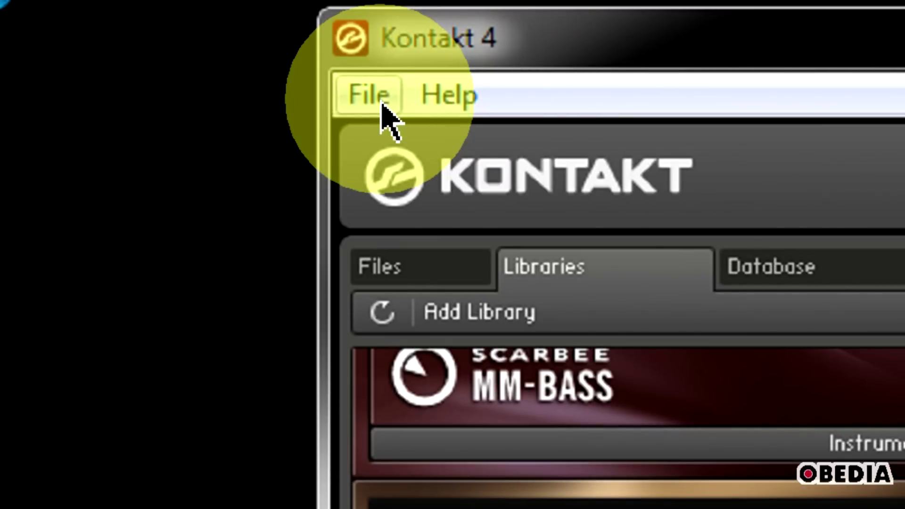
# Open File > Options on the Audio page showing ASIO driver and 44100 sample rate.
pyautogui.click(382, 106)
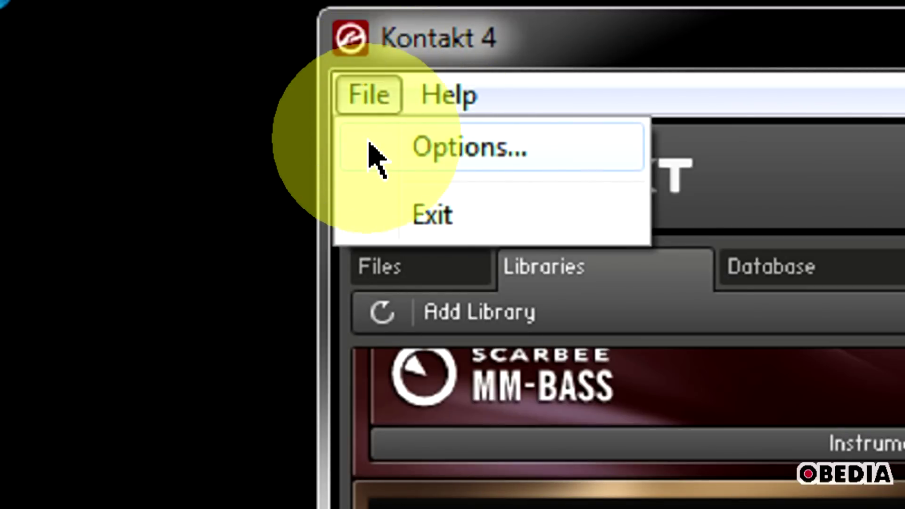
pyautogui.click(372, 151)
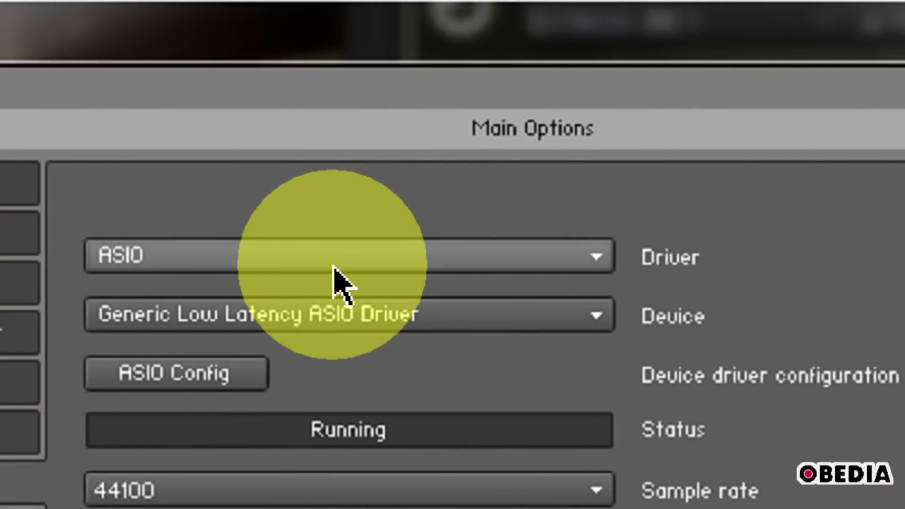
# Keep ASIO as the audio driver and review the available ASIO devices without changing them.
pyautogui.click(333, 267)
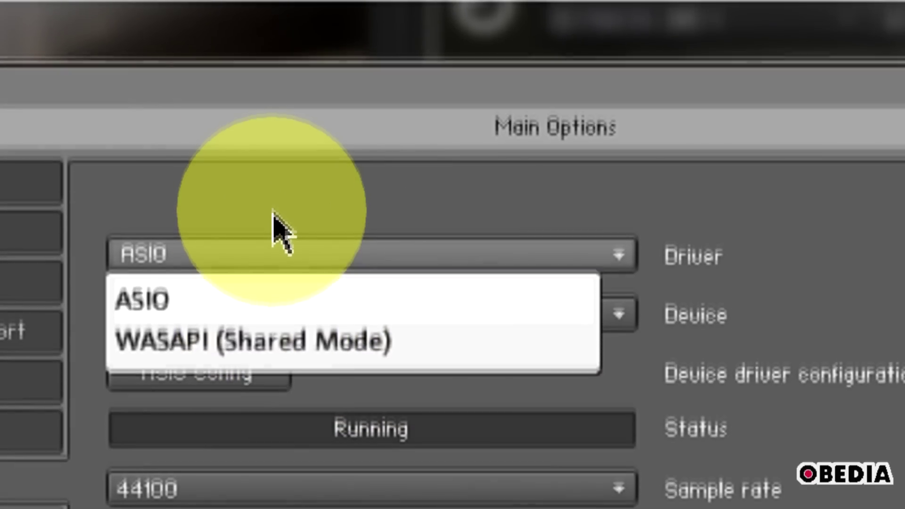
pyautogui.click(274, 186)
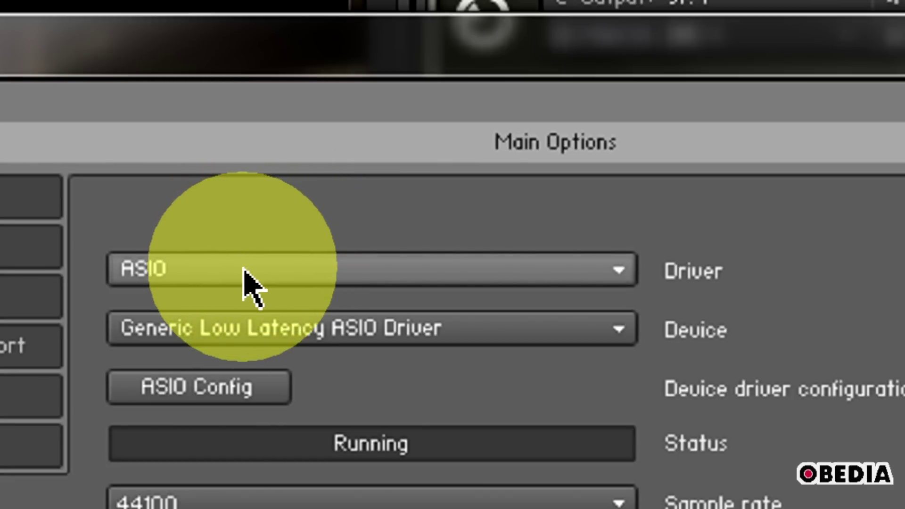
pyautogui.click(224, 267)
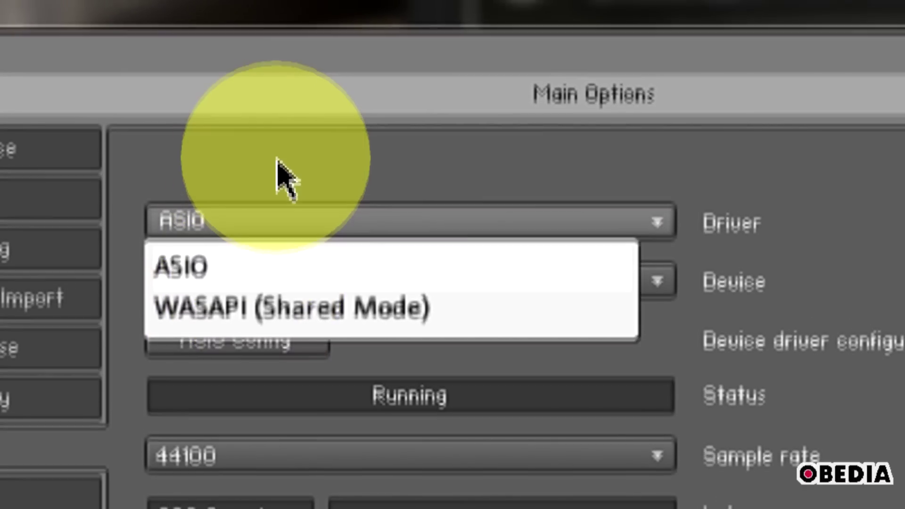
pyautogui.click(277, 163)
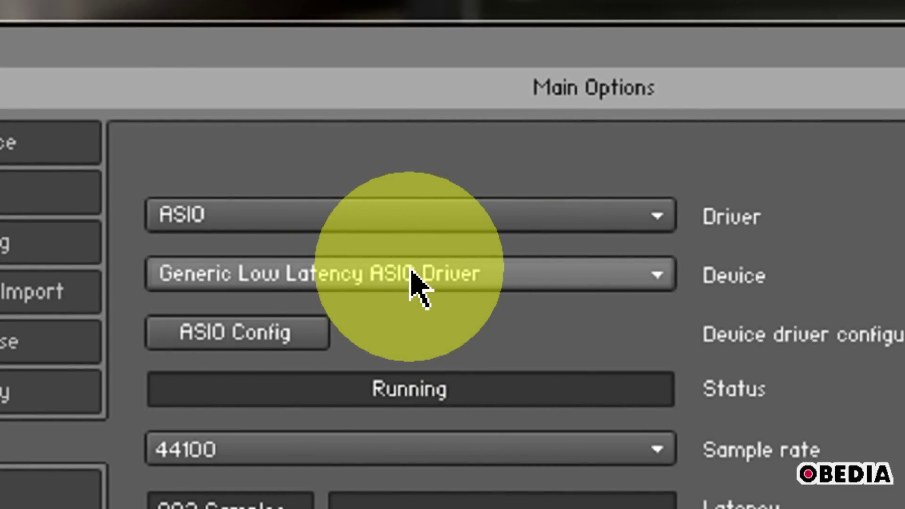
pyautogui.click(414, 278)
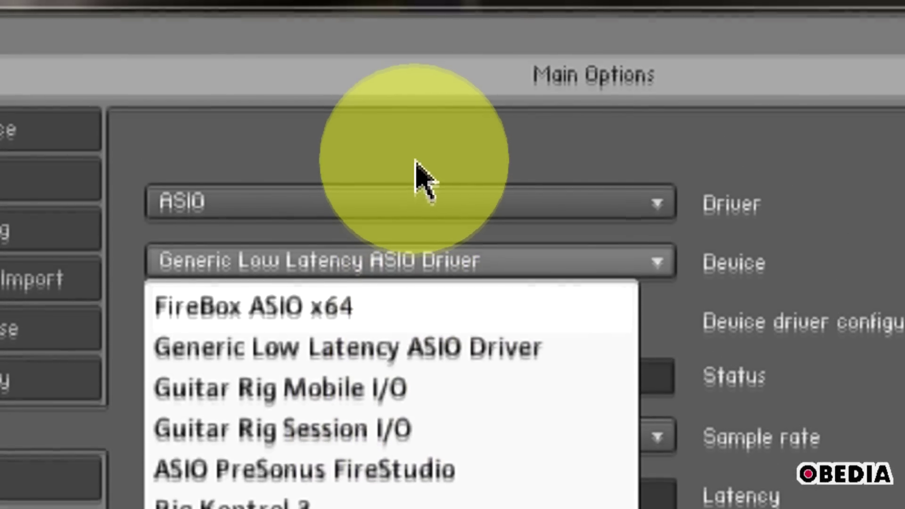
pyautogui.click(417, 151)
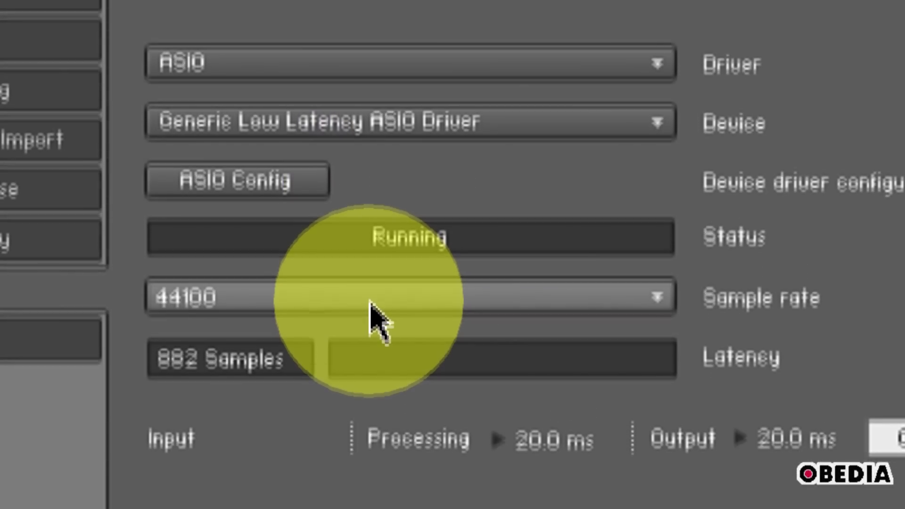
# Leave the sample rate at 44100 and close the audio setup.
pyautogui.click(390, 296)
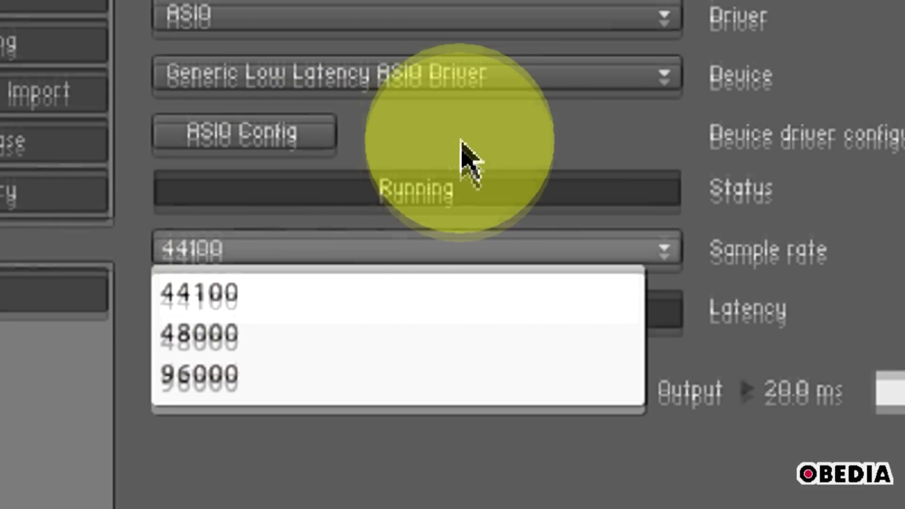
pyautogui.click(457, 134)
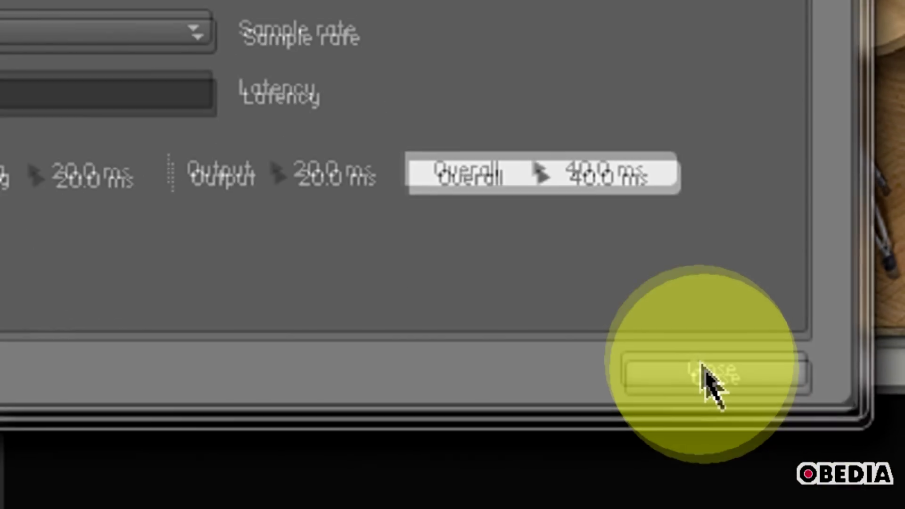
pyautogui.click(723, 400)
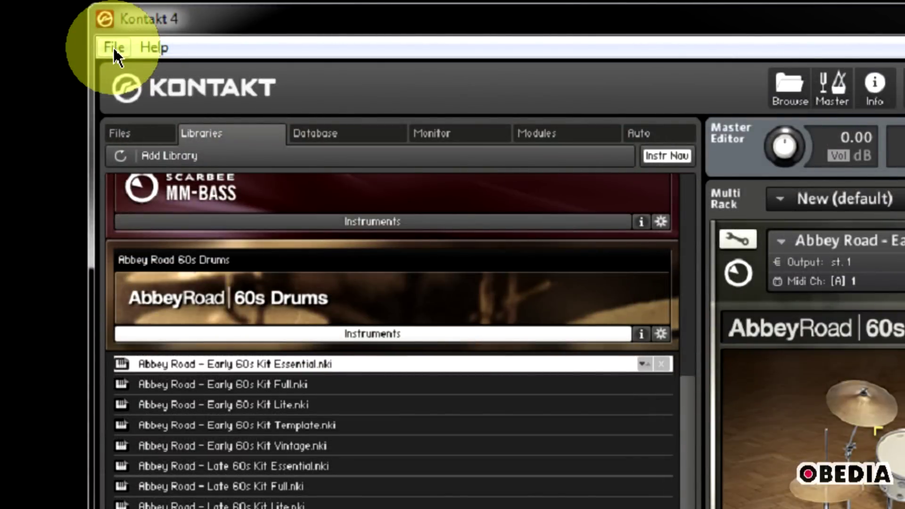
# Reopen the program Options from the File menu on the MIDI page.
pyautogui.click(113, 47)
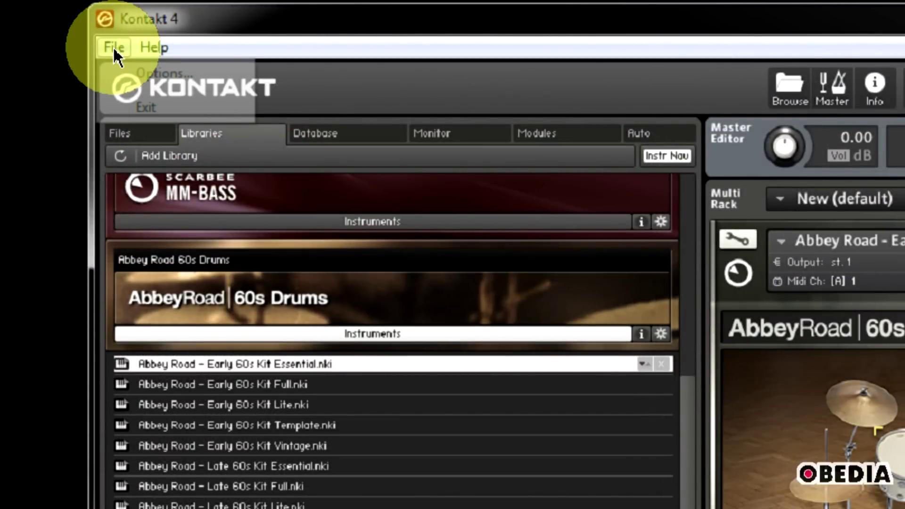
pyautogui.click(141, 71)
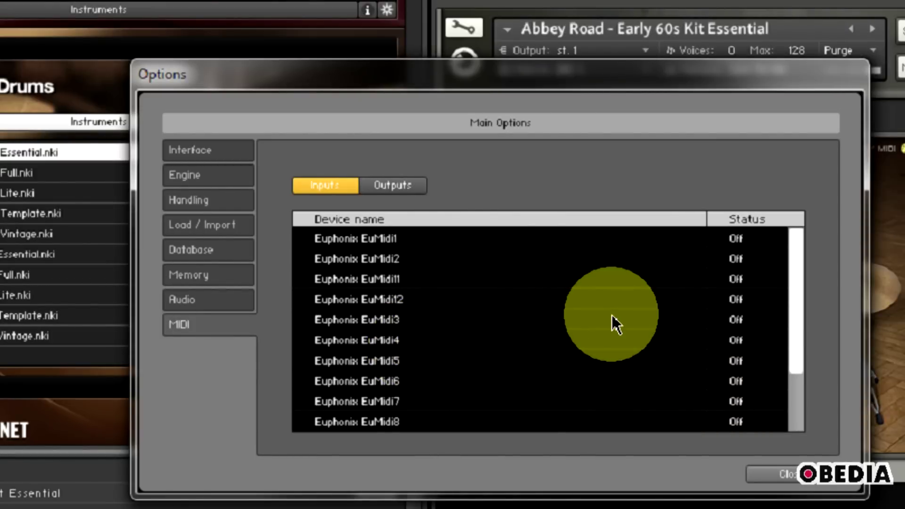
# Set the Axiom 61 keyboard's MIDI input status to Port A.
pyautogui.click(557, 320)
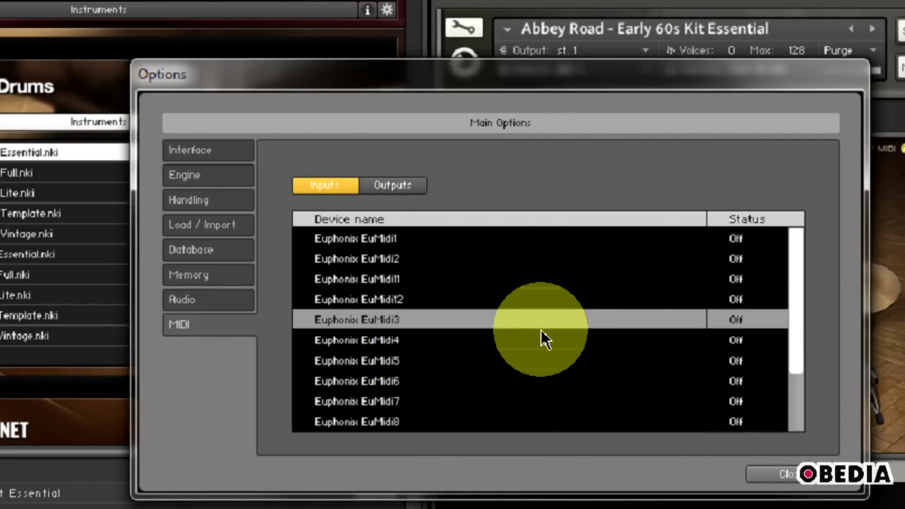
pyautogui.scroll(-2, 541, 329)
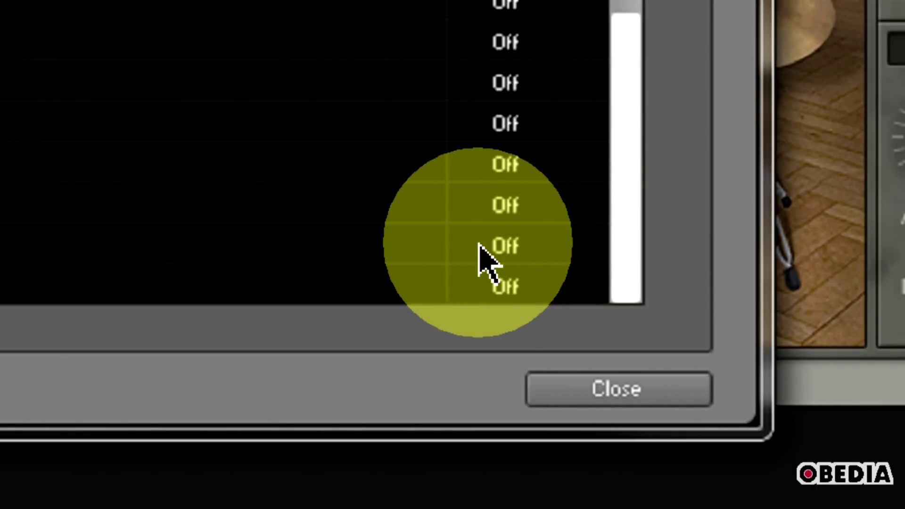
pyautogui.click(515, 249)
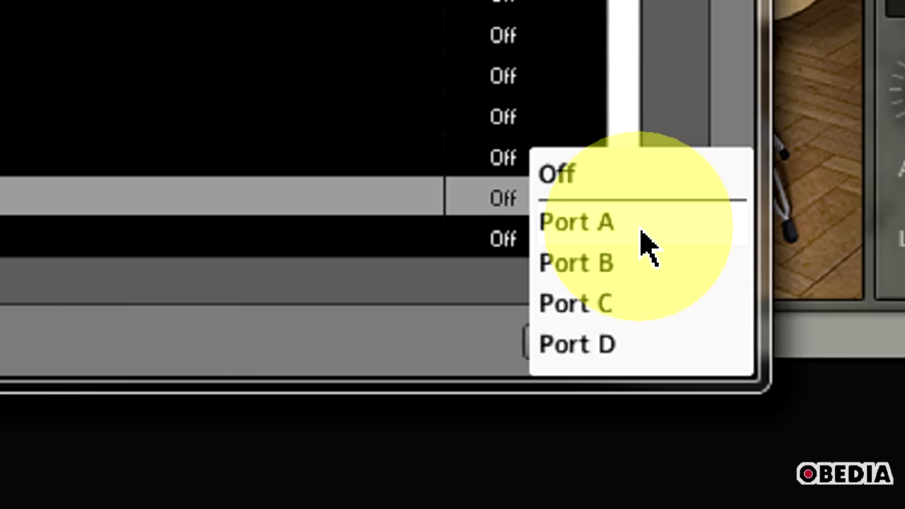
pyautogui.click(642, 232)
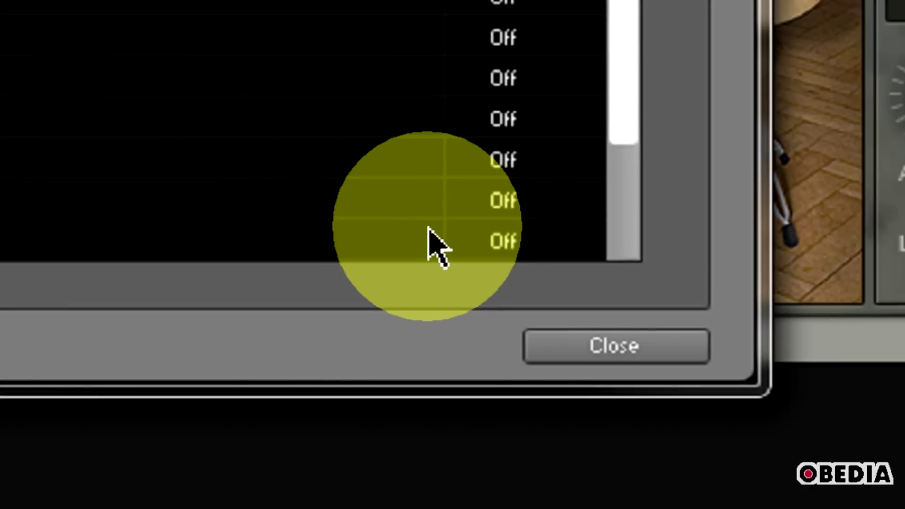
pyautogui.scroll(-1, 372, 123)
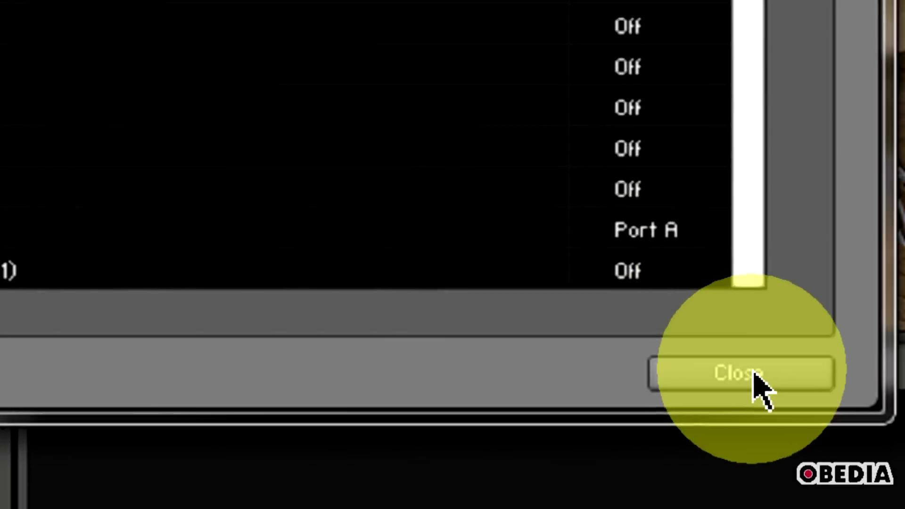
# Close the Options window to return to the Early 60s Kit Essential drums.
pyautogui.click(720, 331)
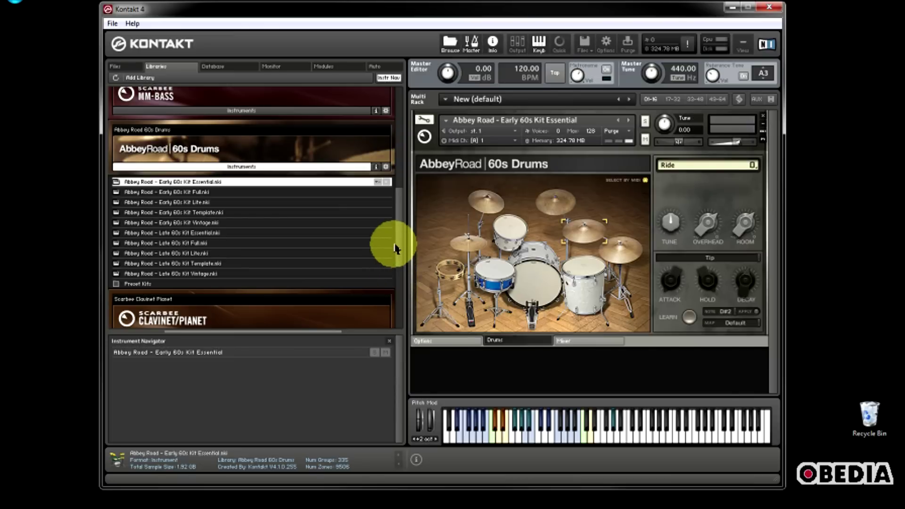
pyautogui.scroll(-2, 401, 254)
pyautogui.scroll(3, 400, 254)
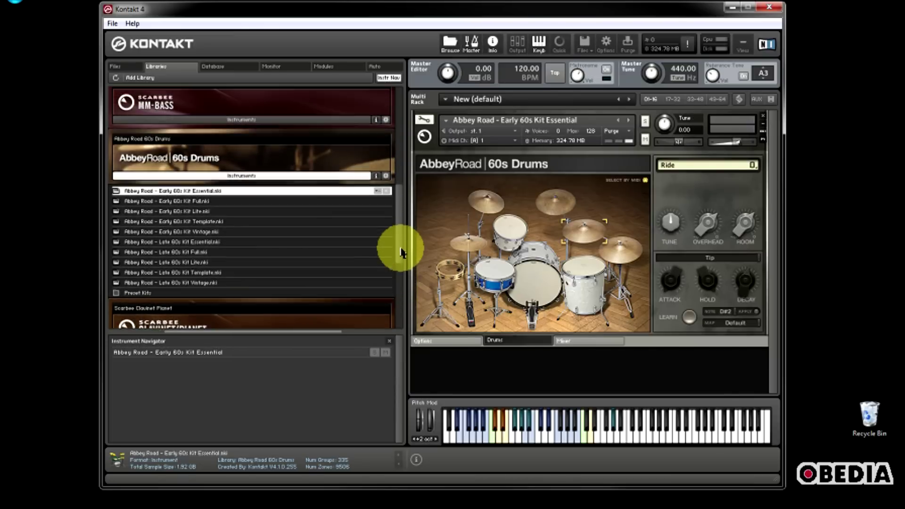
pyautogui.scroll(1, 401, 252)
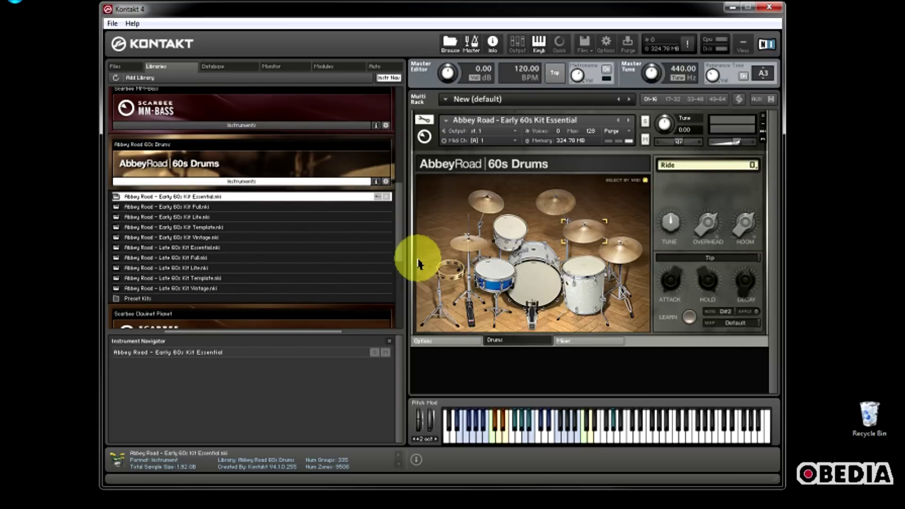
pyautogui.scroll(-3, 398, 250)
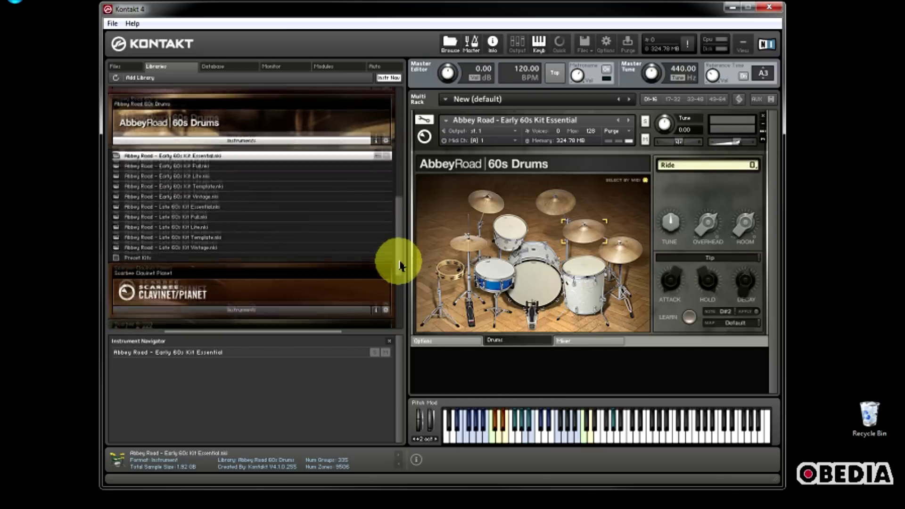
pyautogui.scroll(2, 399, 253)
pyautogui.scroll(2, 398, 252)
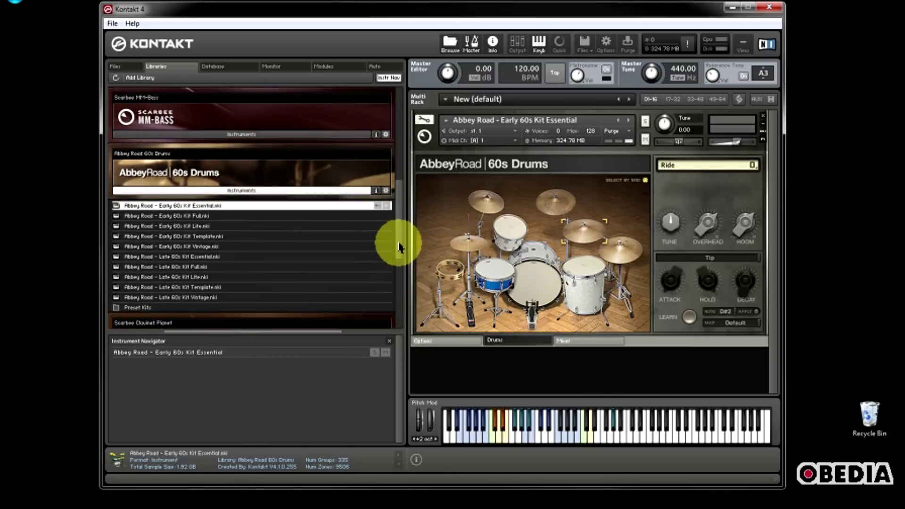